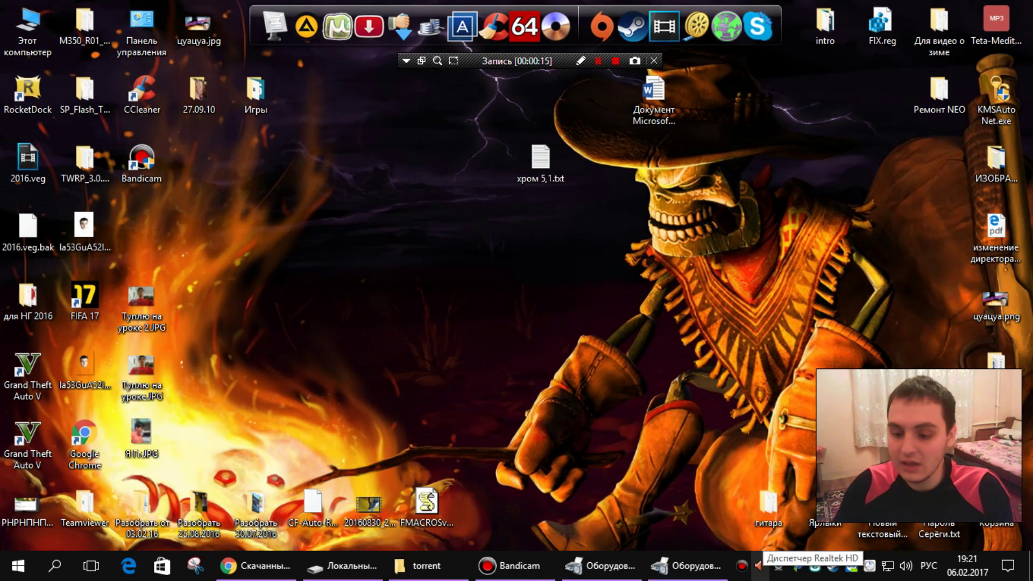
Bring up the Realtek HD audio manager (Диспетчер Realtek HD) through the Hardware and Sound section of Control Panel.
double_click(759, 566)
click(734, 47)
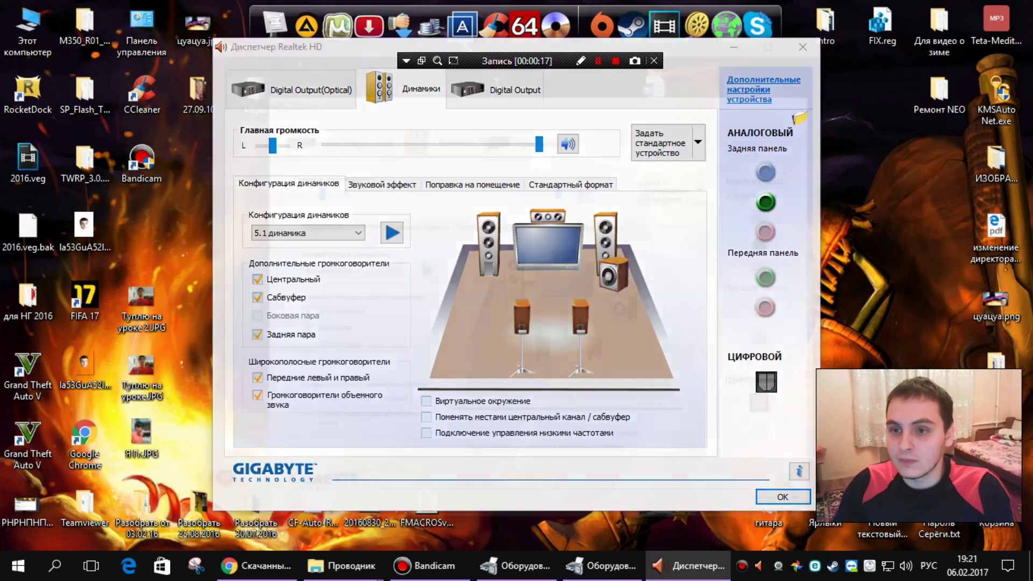
right_click(17, 565)
click(108, 433)
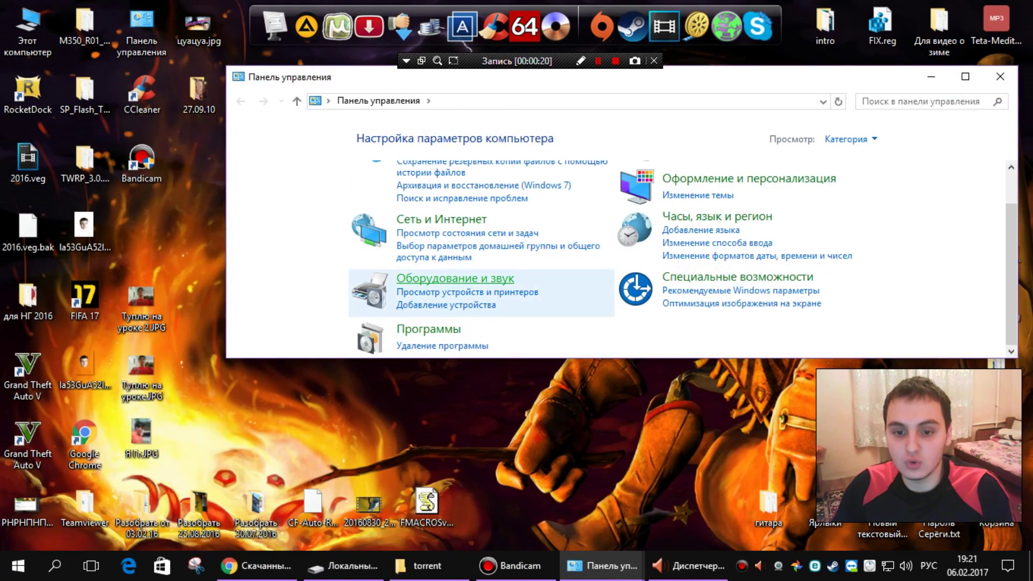
click(369, 278)
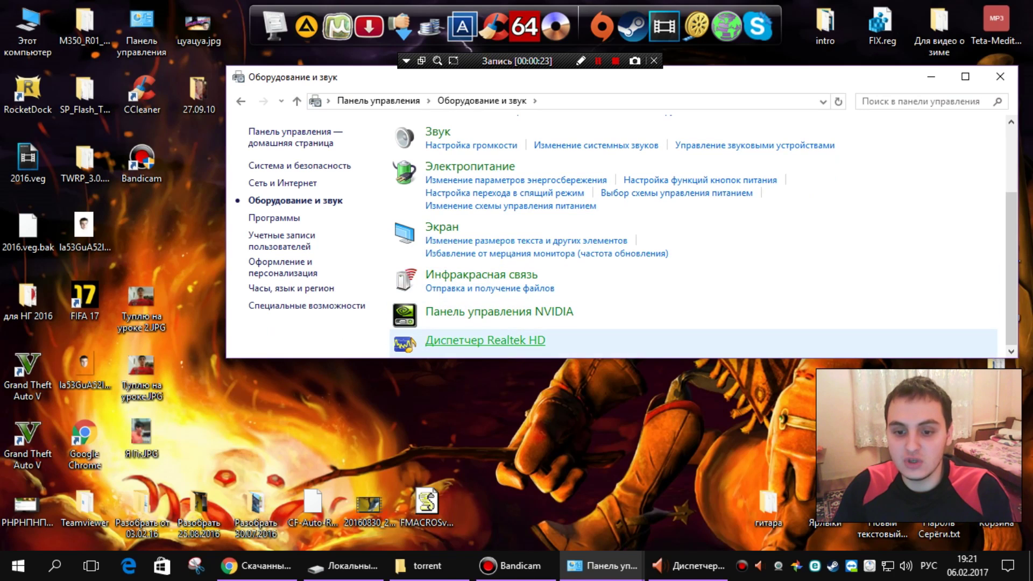
click(497, 341)
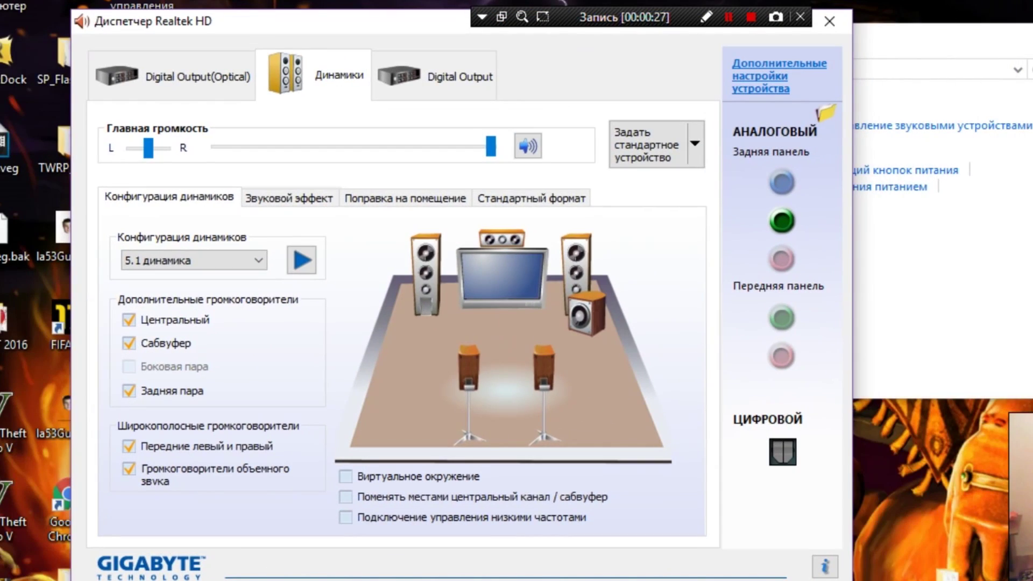
Set the Realtek speaker configuration to 5.1, enable virtual surround (Виртуальное окружение), and close the manager.
click(194, 260)
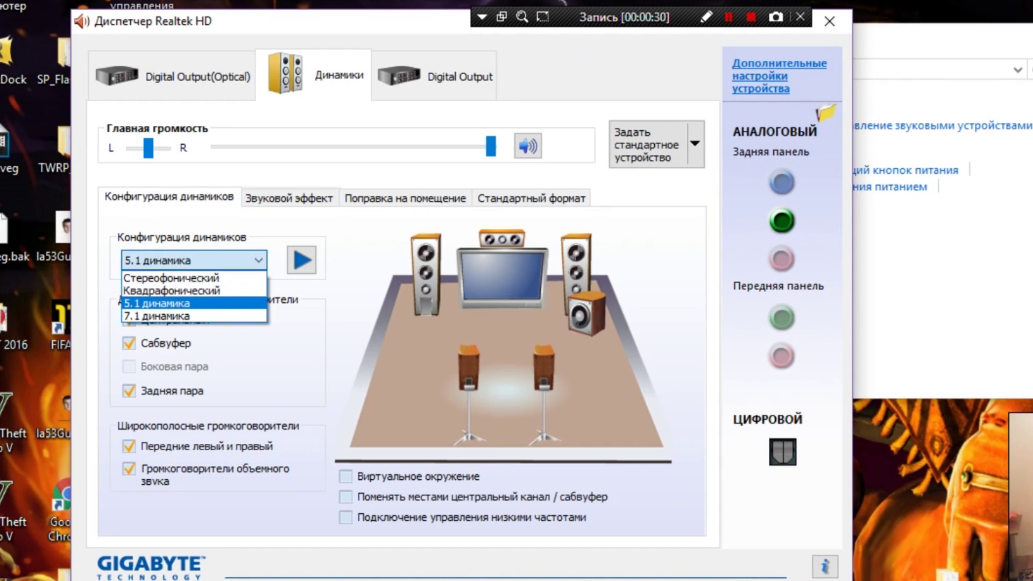
click(194, 304)
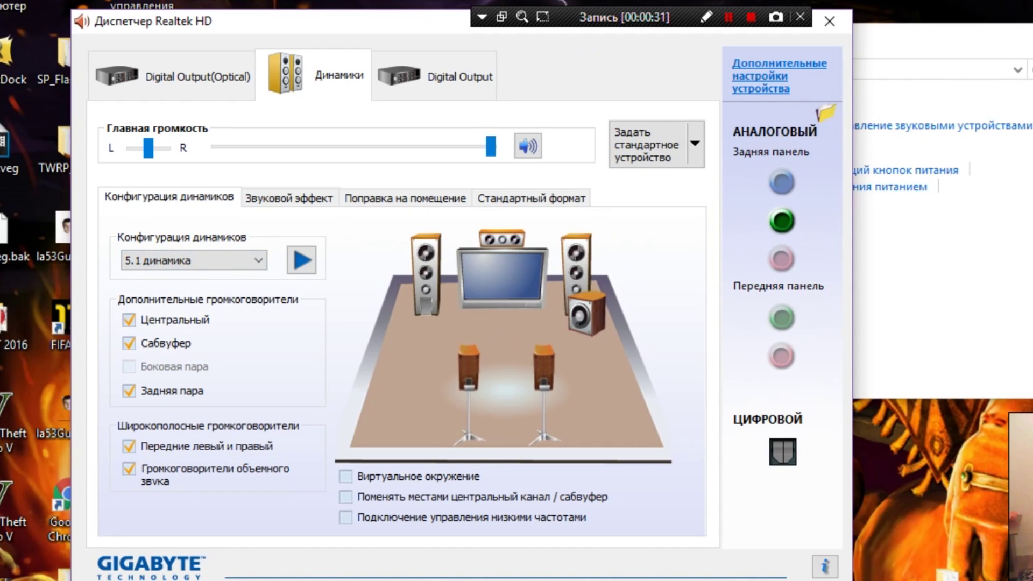
click(346, 477)
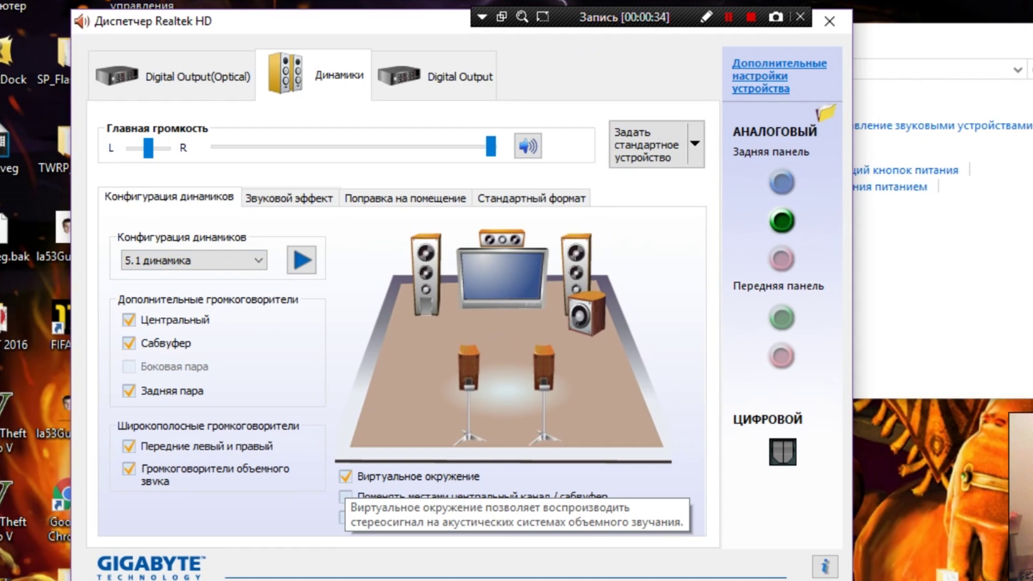
click(346, 476)
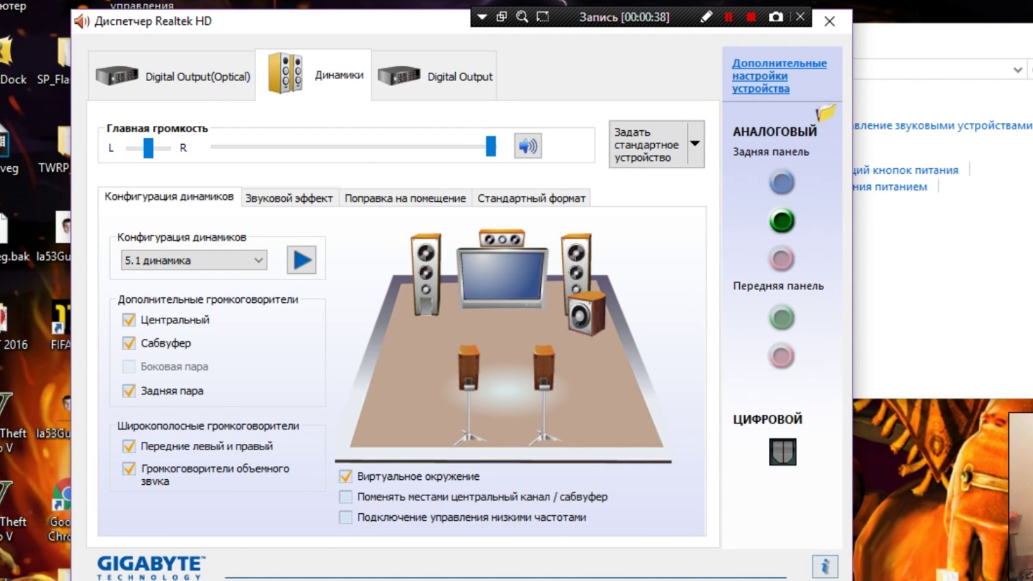
key(alt+F4)
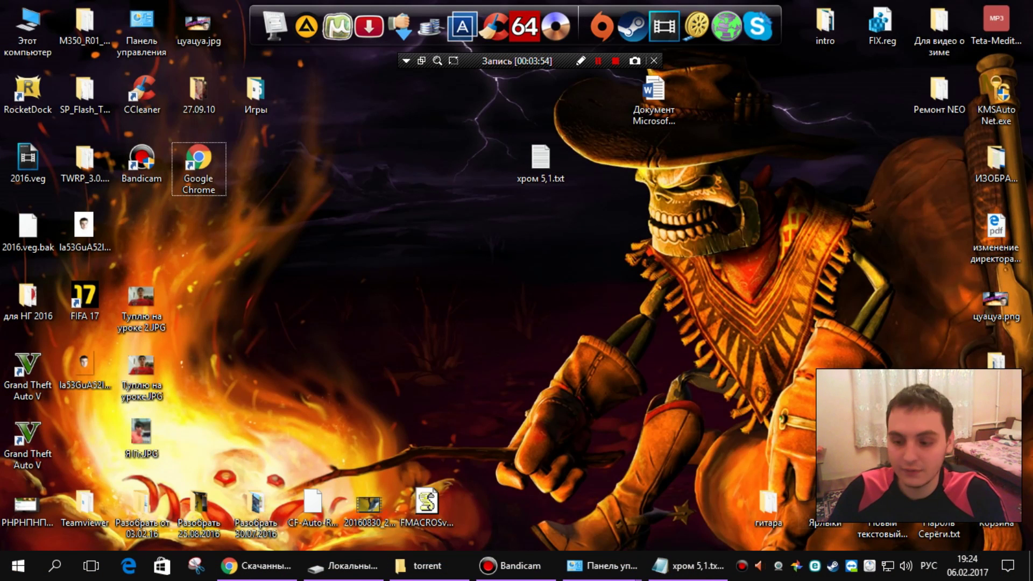
Set the speaker configuration to 5.1 Speakers in the Creative Entertainment Console and close the console.
double_click(869, 566)
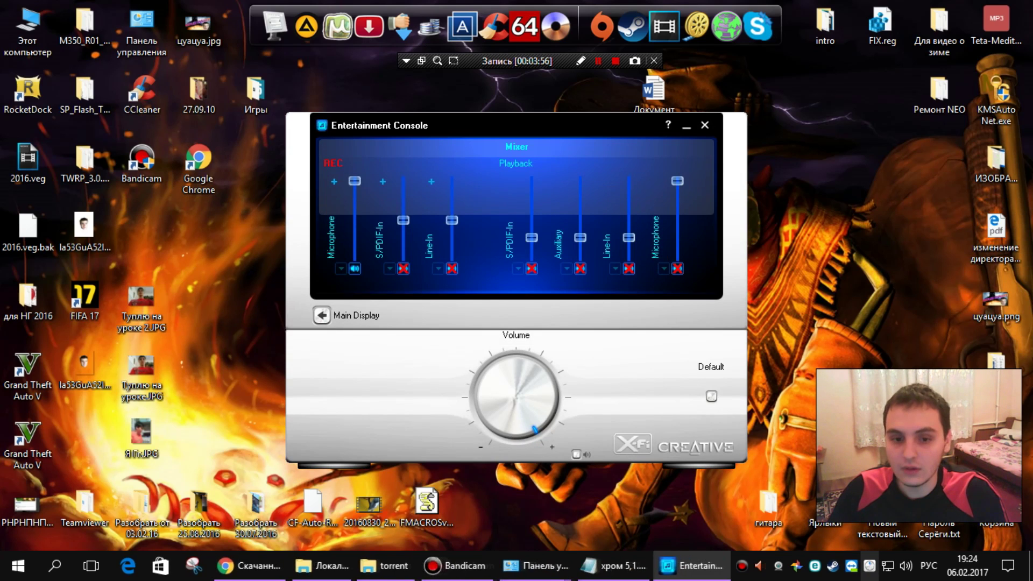
click(322, 316)
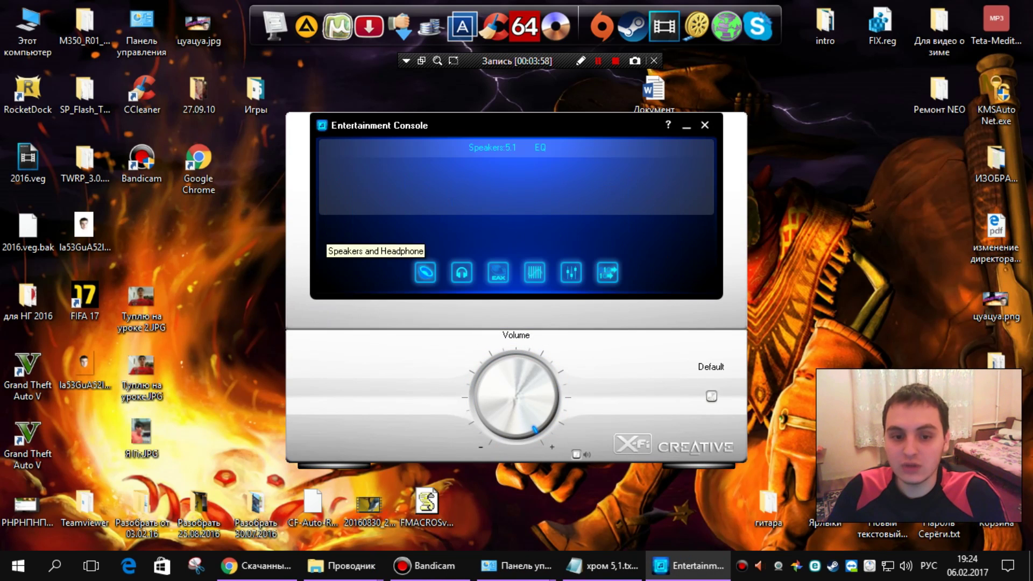
click(425, 273)
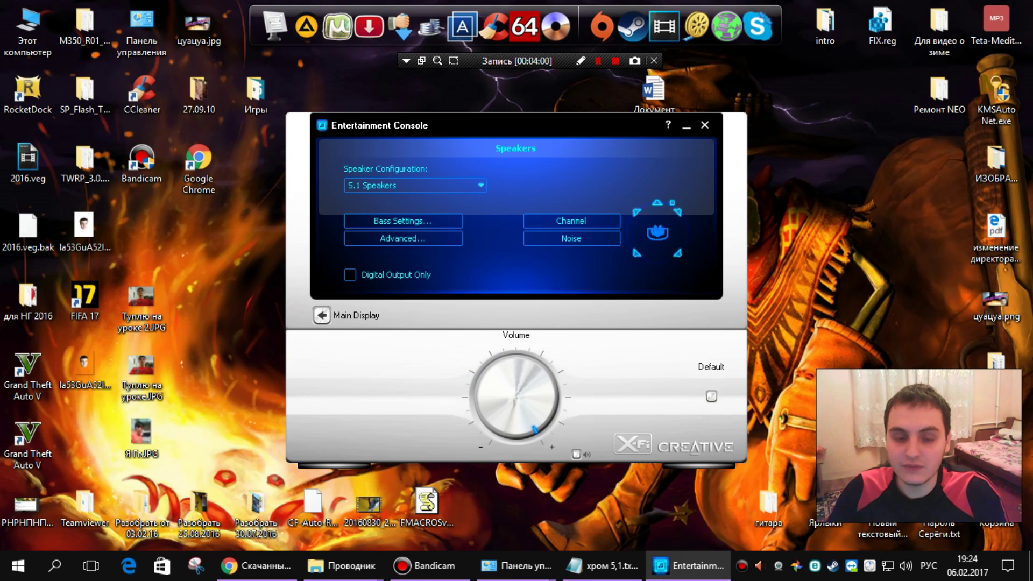
click(414, 185)
click(377, 233)
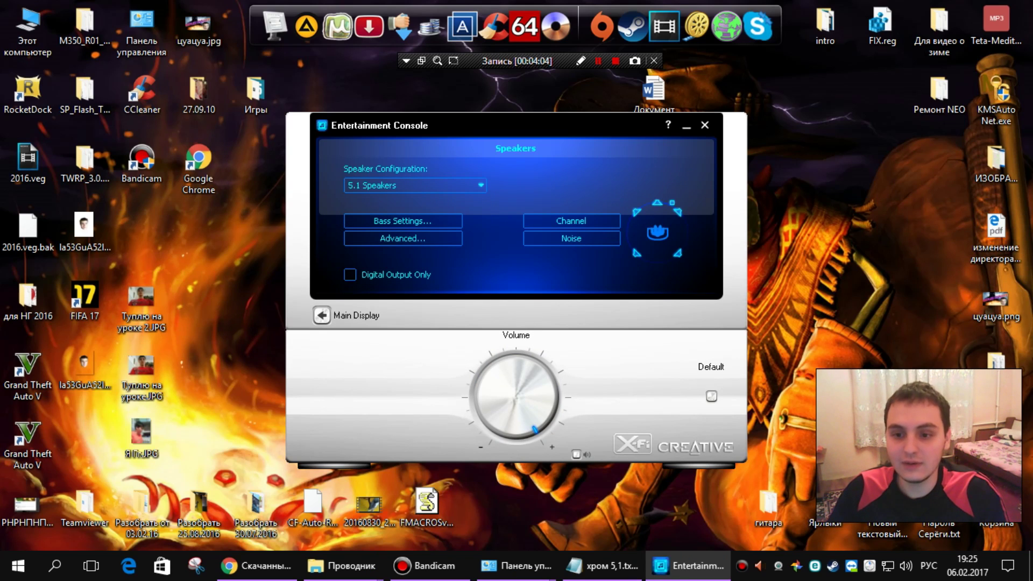
click(705, 125)
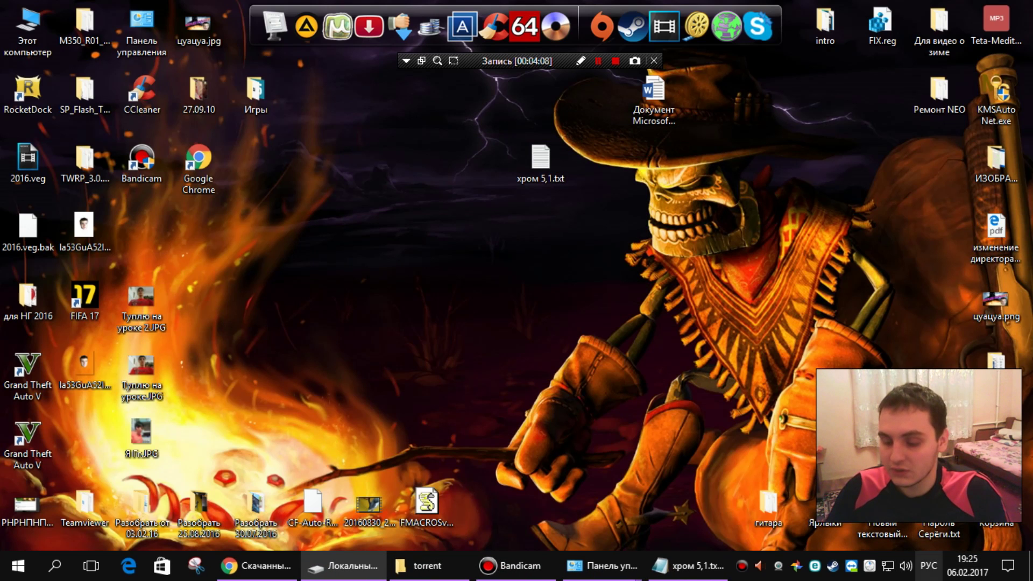
From the SB Audigy speakers' playback device properties, open the Sound Blaster audio settings and show the CMSS-3D options.
right_click(906, 565)
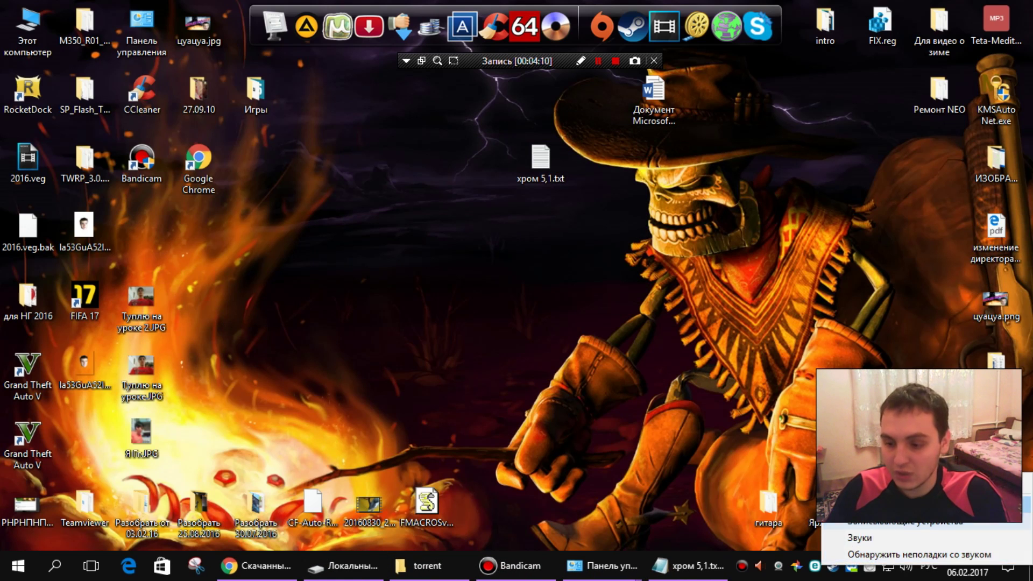
click(910, 505)
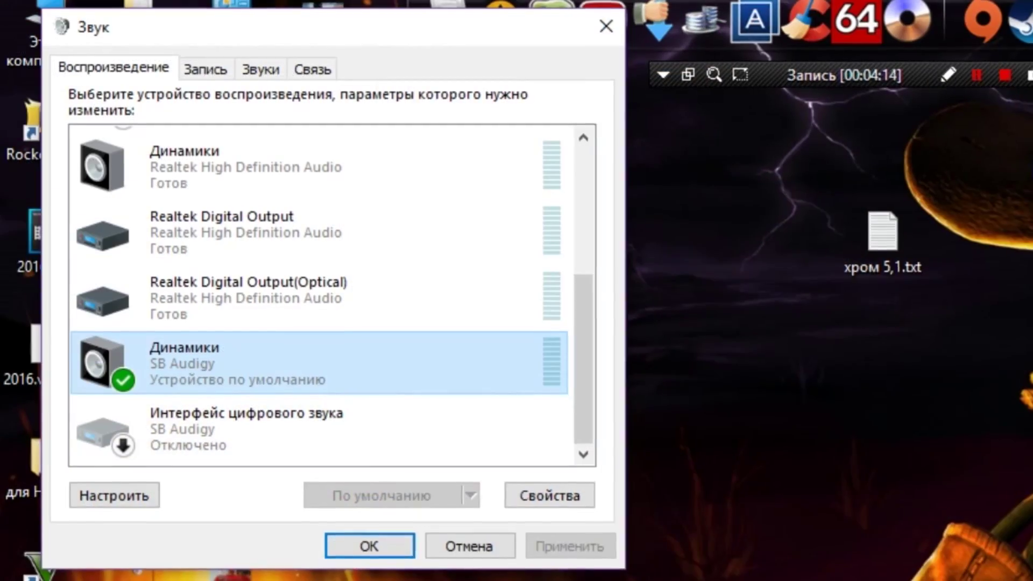
right_click(139, 239)
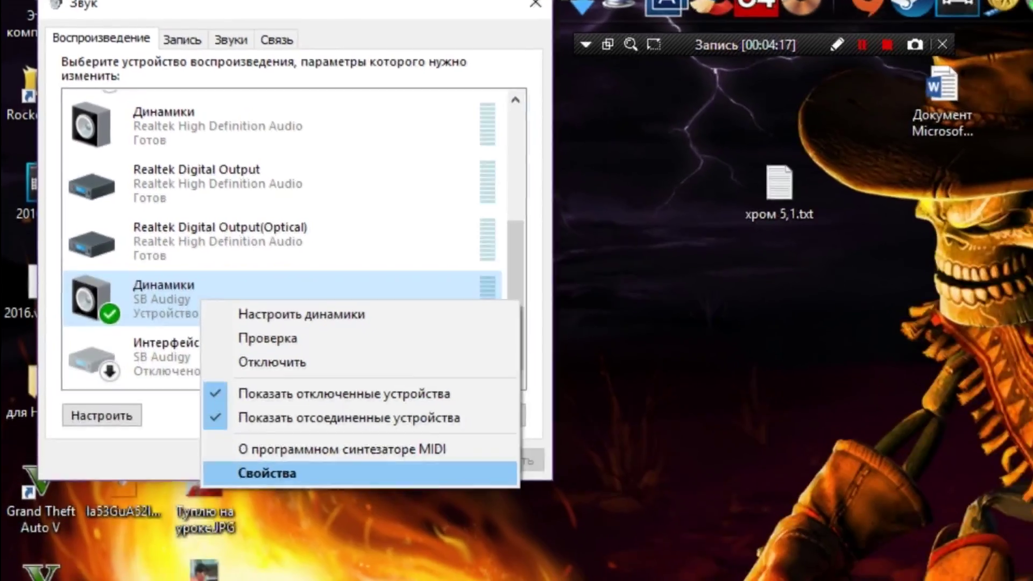
click(277, 499)
click(271, 103)
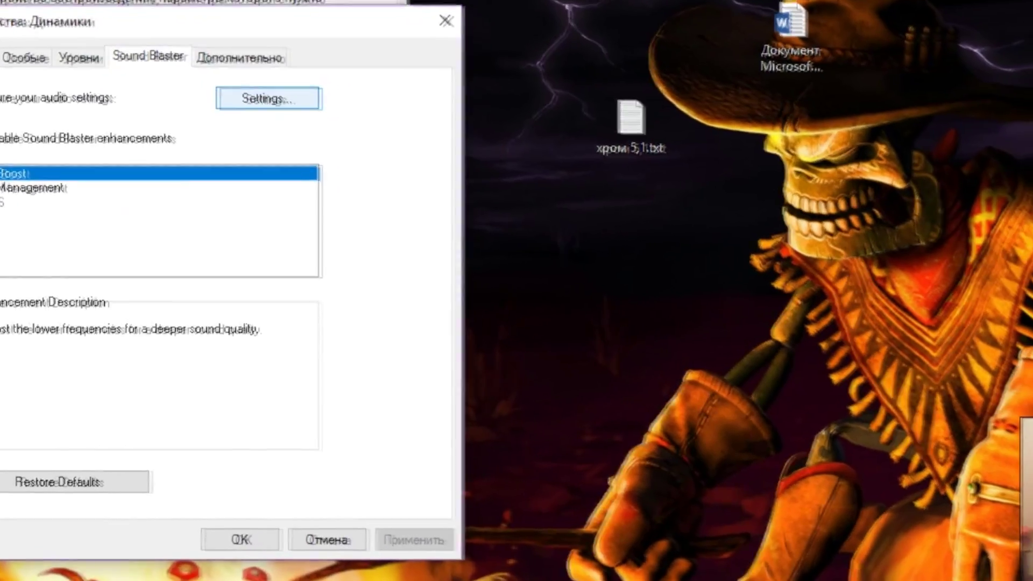
click(270, 98)
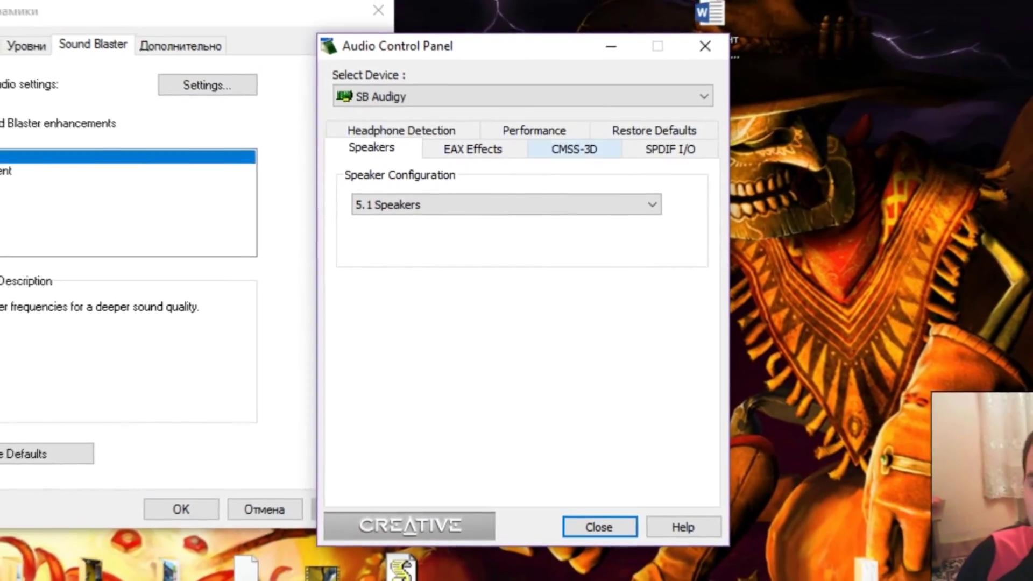
click(570, 157)
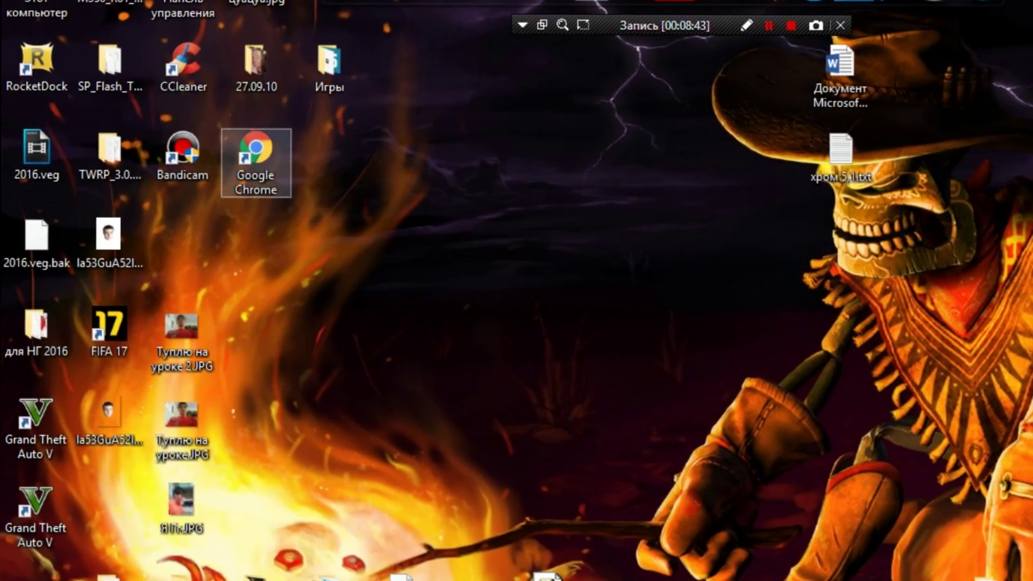
Open the properties of the Google Chrome desktop shortcut and place the text cursor at the end of its target path.
right_click(269, 146)
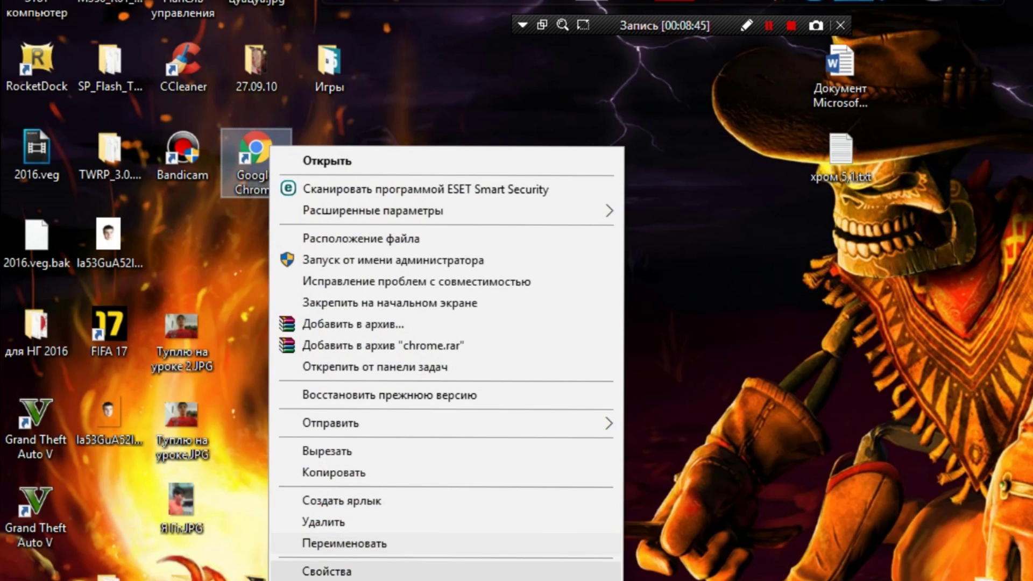
click(327, 571)
drag(464, 154, 281, 85)
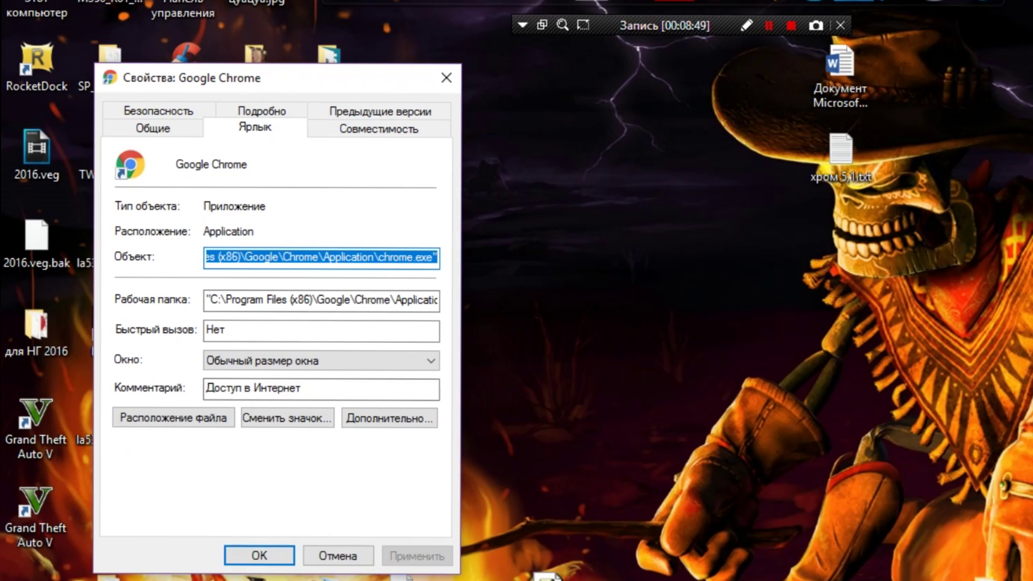
key(End)
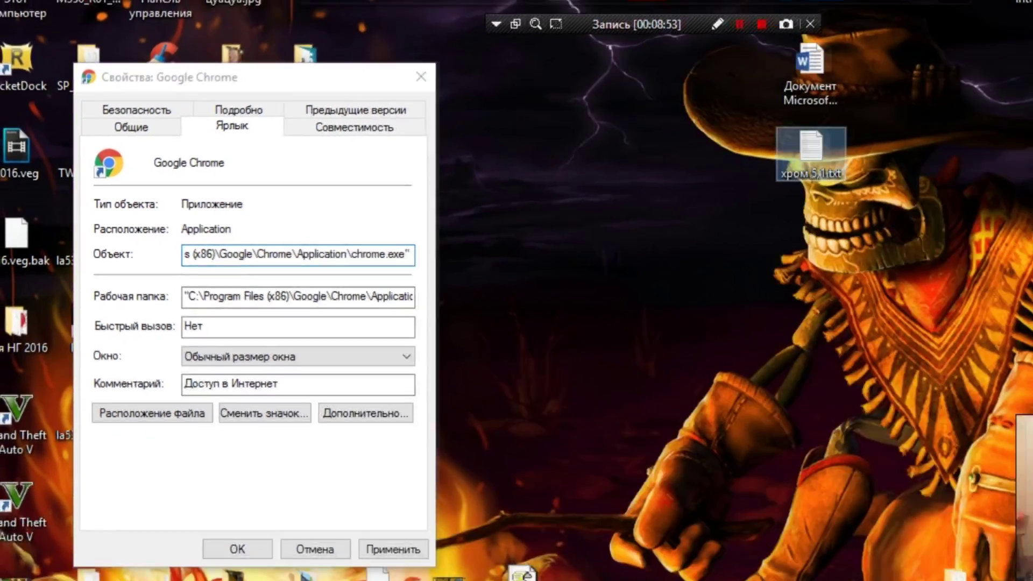
Copy the text --try-supported-channel-layouts from the desktop file хром 5,1.txt and minimize its window.
double_click(860, 148)
drag(292, 65, 368, 70)
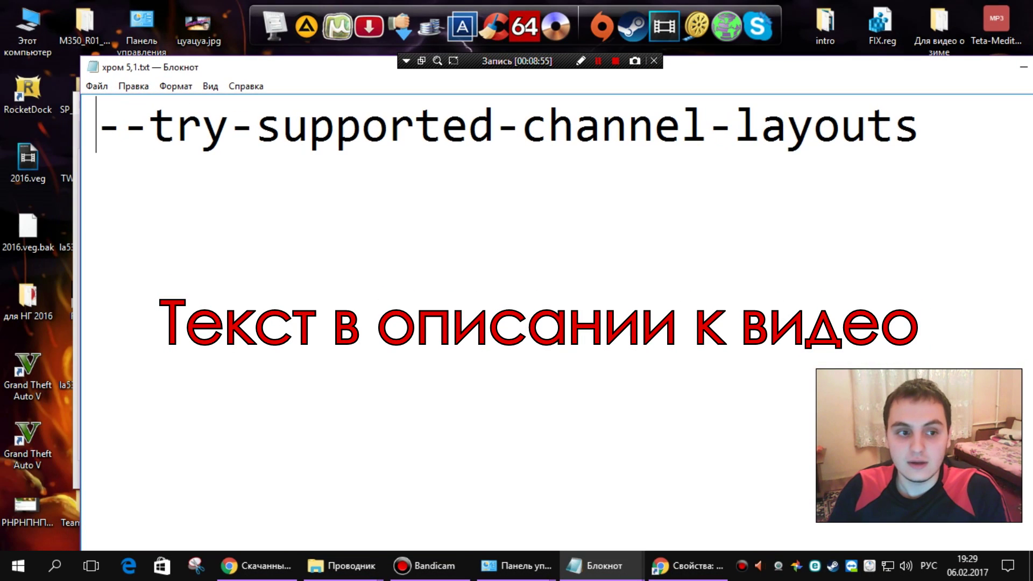
drag(98, 126, 920, 127)
right_click(883, 122)
click(861, 171)
drag(872, 67, 805, 73)
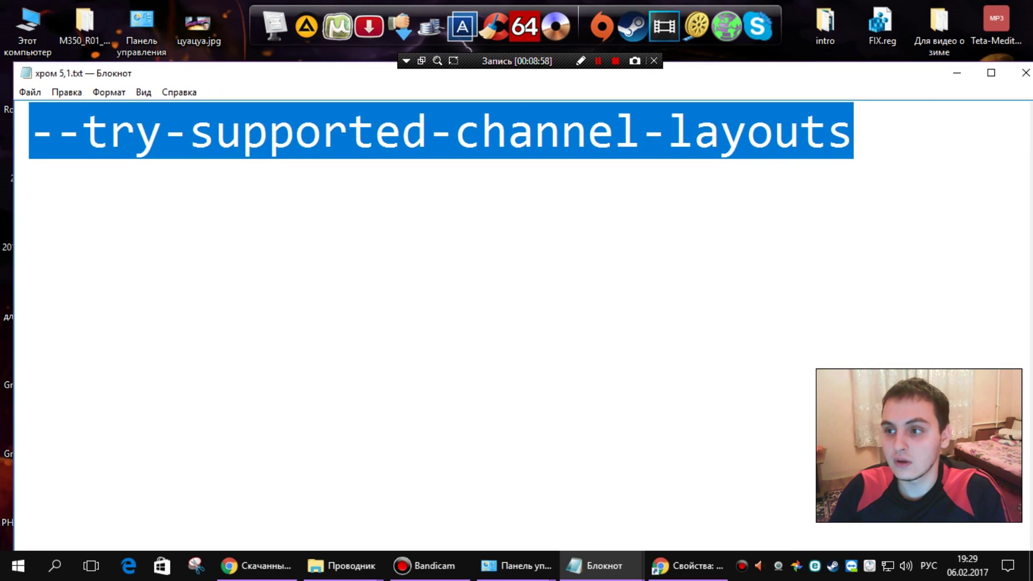
click(957, 72)
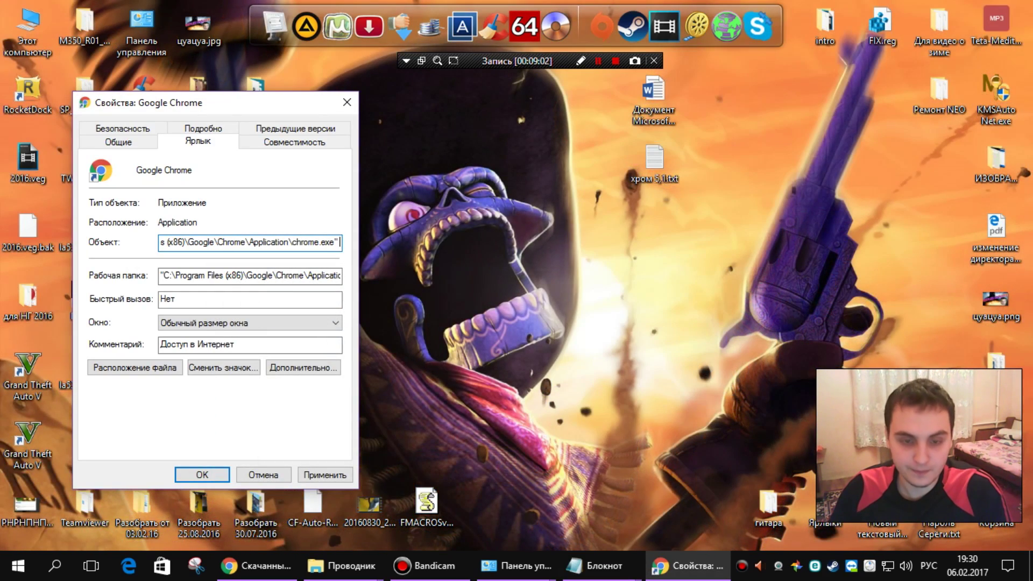
Append --try-supported-channel-layouts after chrome.exe" in the Chrome shortcut's target, apply it with administrator permission, and close the properties.
key(ctrl+v)
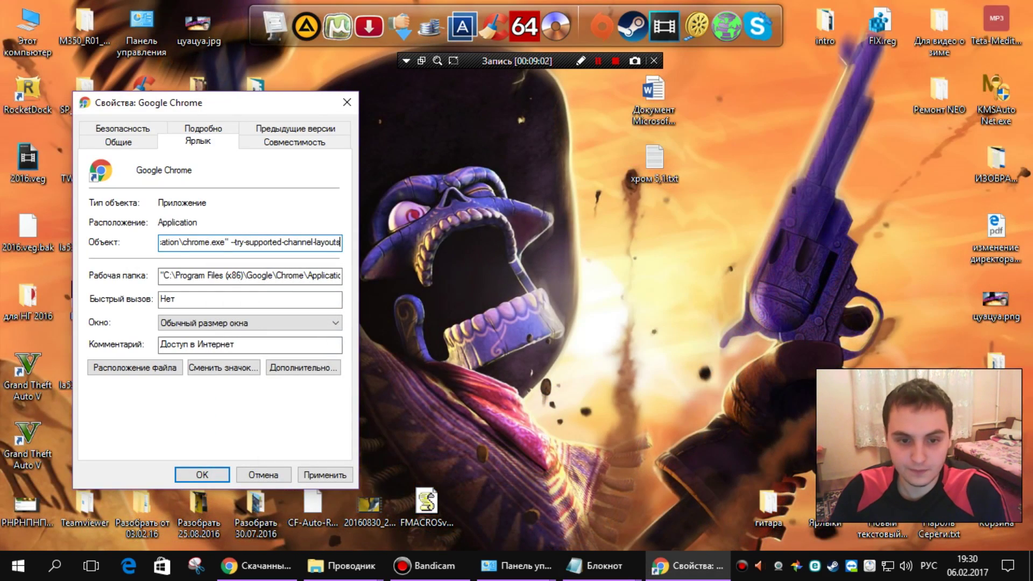
click(325, 475)
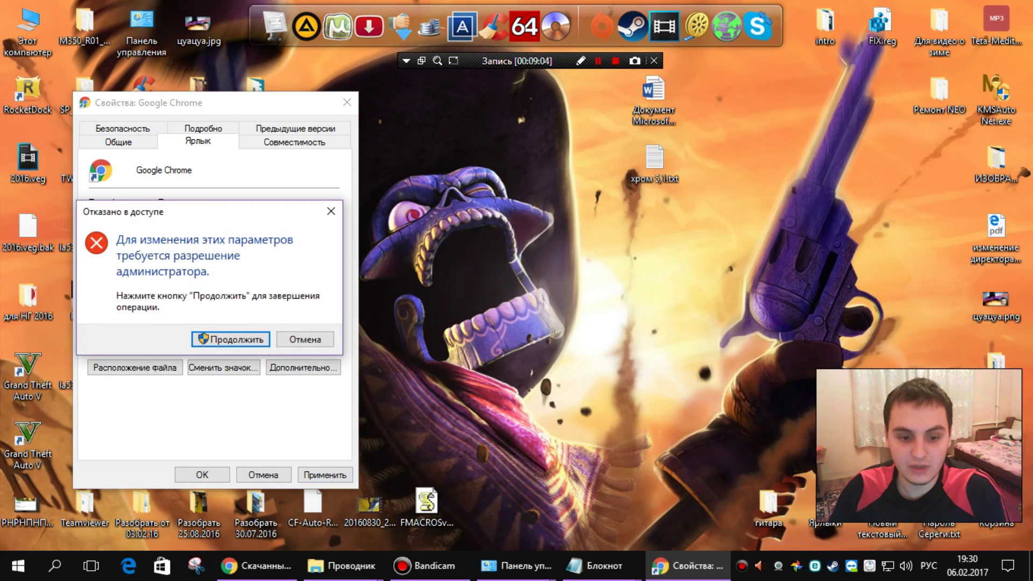
key(Return)
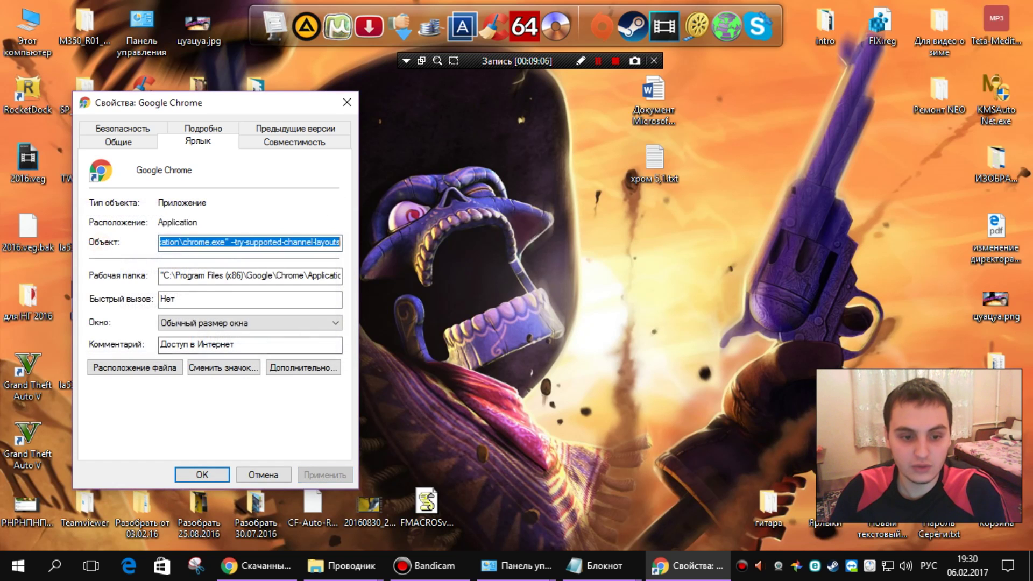
key(Return)
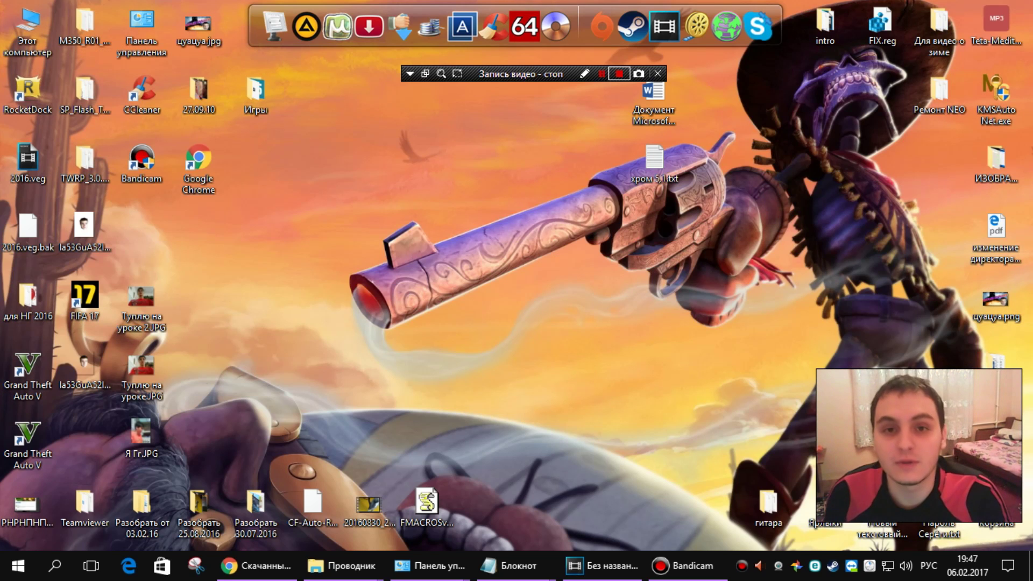
Open the installed programs list from This PC, look through the entries, and close the list.
key(F12)
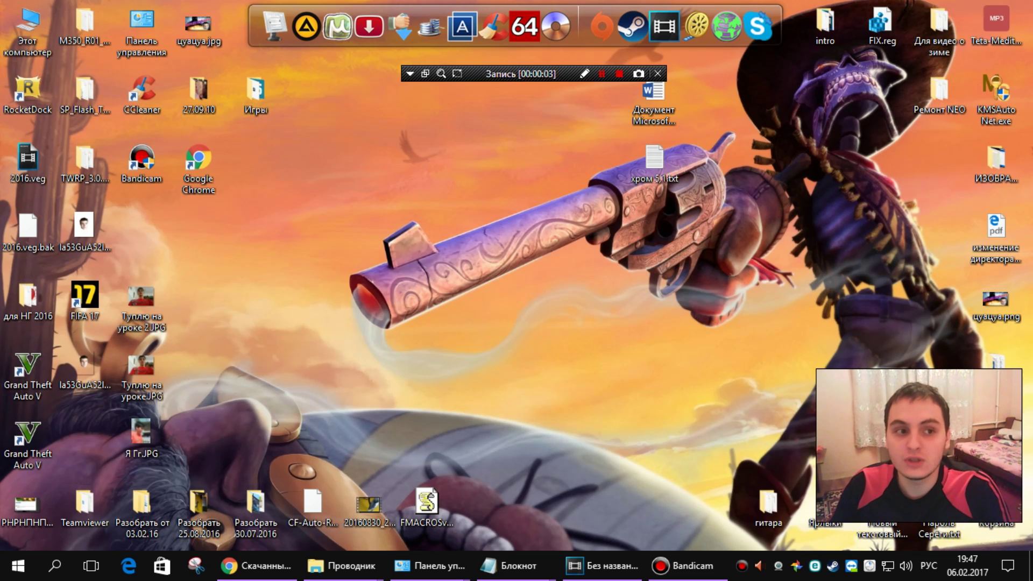
double_click(28, 29)
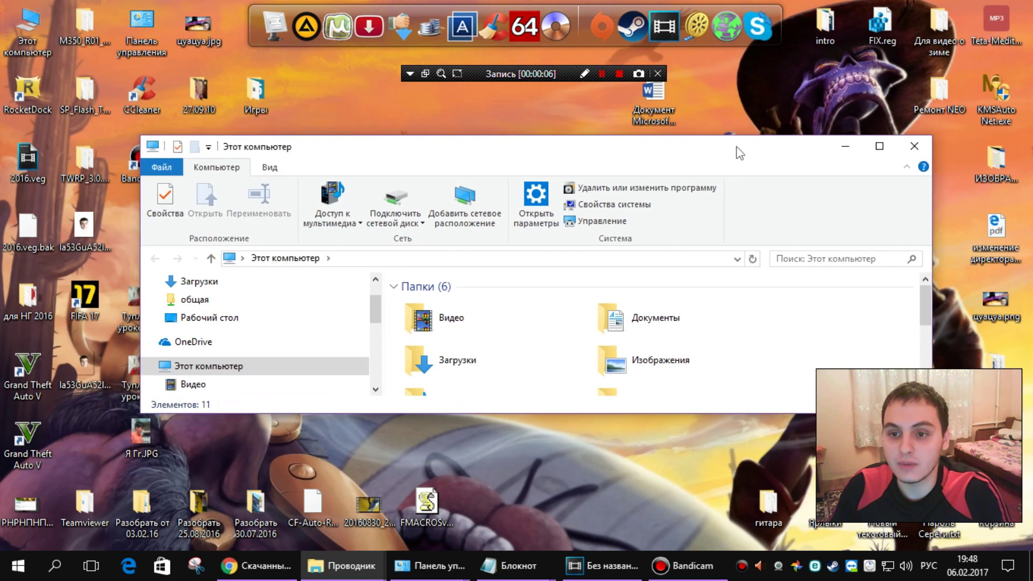
click(635, 188)
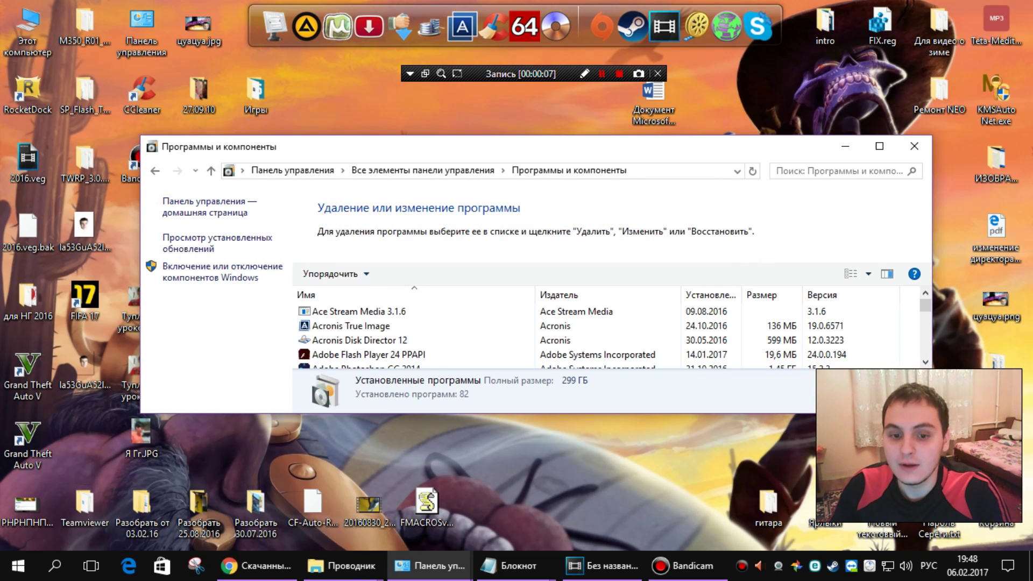
click(914, 146)
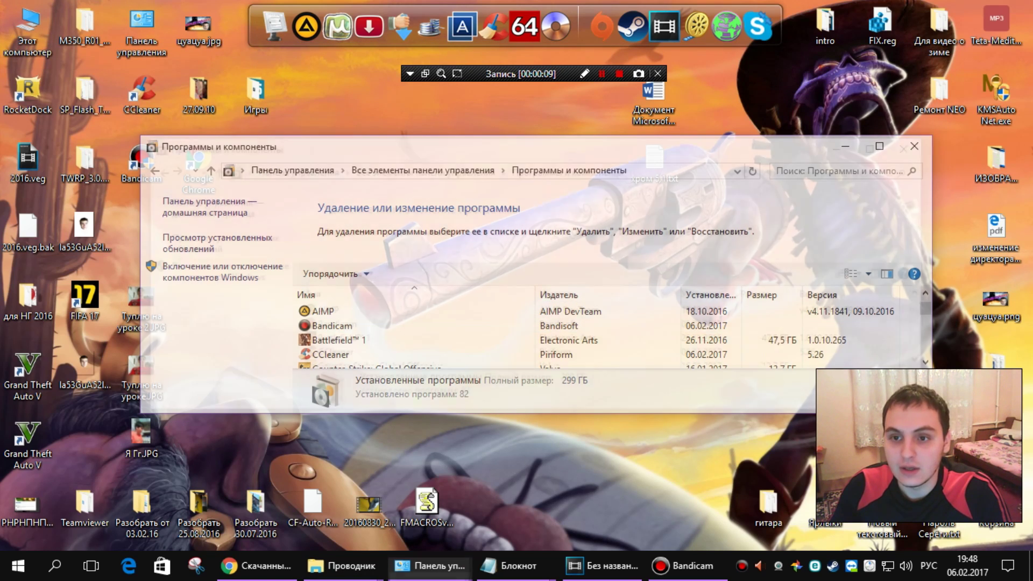